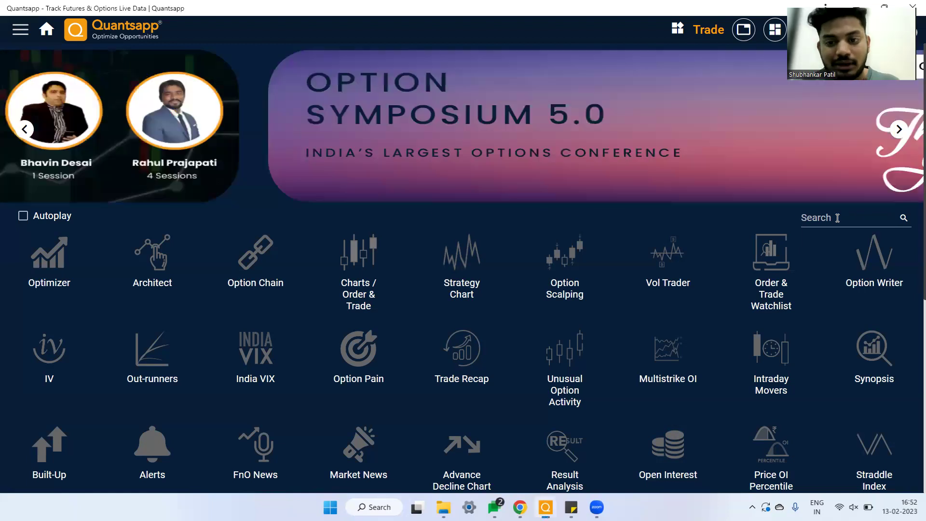
Search the tools for "cal" and open the Option Calculator.
left_click(837, 218)
type("cal")
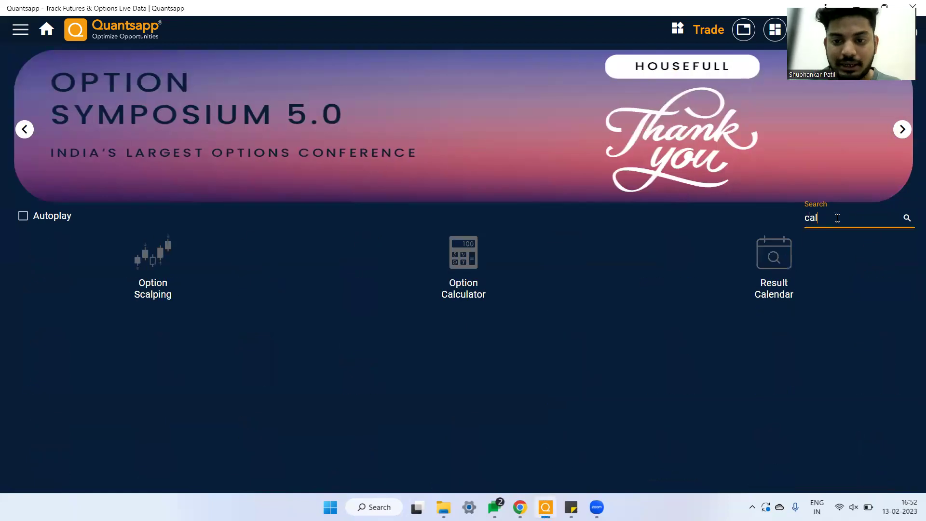
left_click(438, 273)
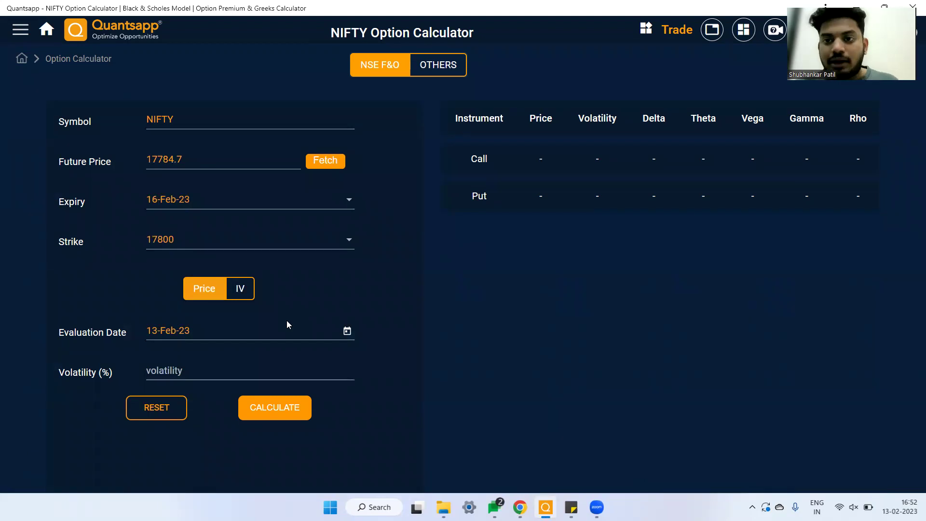
Calculate the NIFTY 17800 option prices and Greeks for the 16-Feb-23 expiry at 10% volatility.
left_click(240, 369)
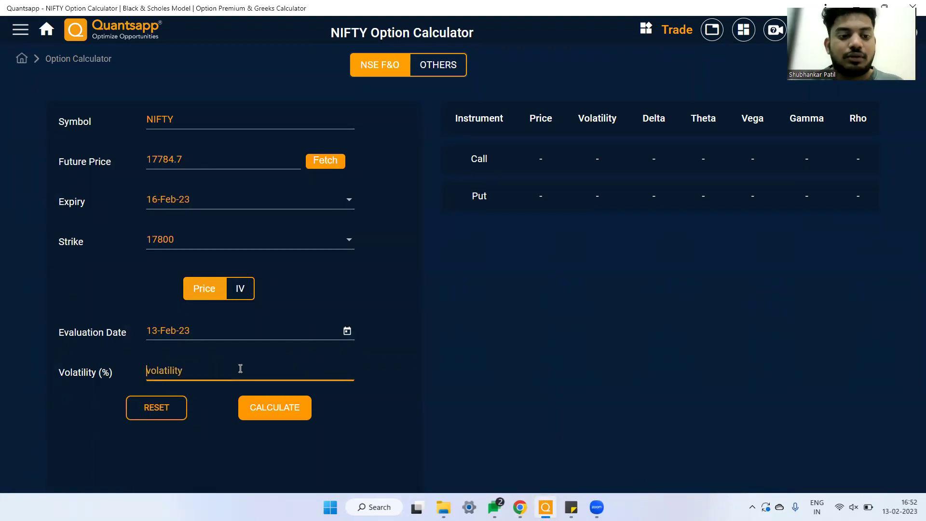
type("10")
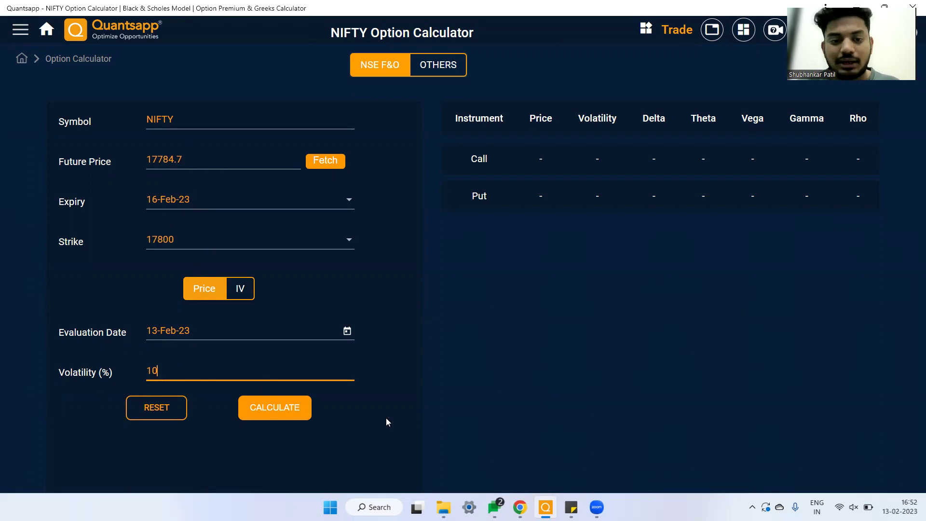
left_click(287, 422)
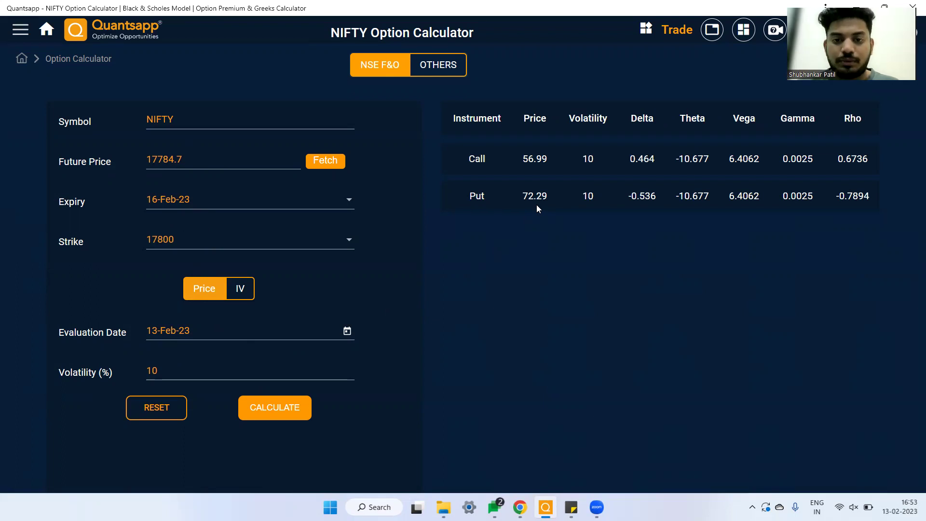
Examine the call's vega and compare the calculated call and put prices.
double_click(751, 162)
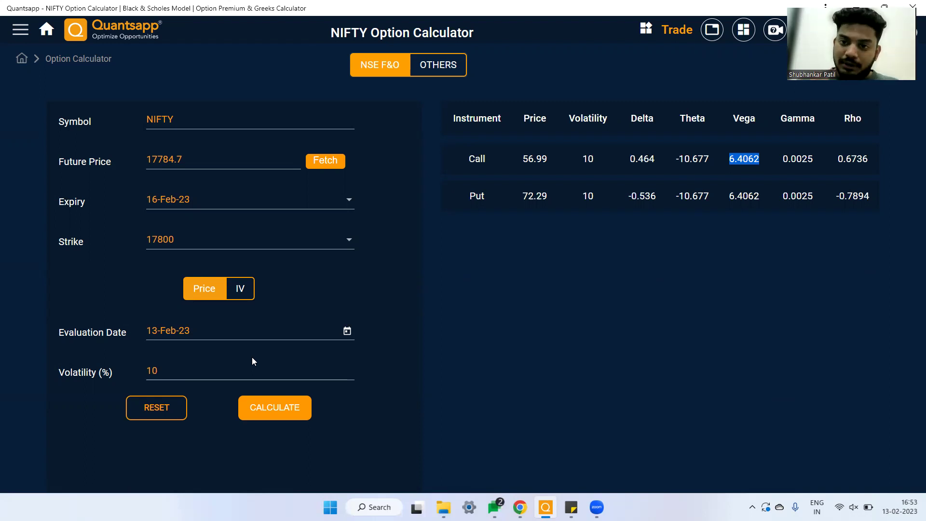
left_click_drag(552, 161, 508, 161)
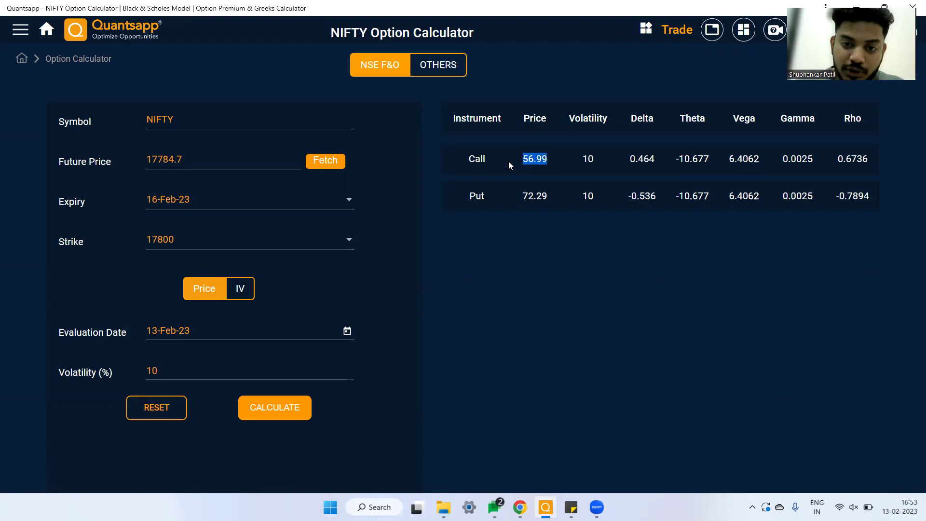
double_click(540, 197)
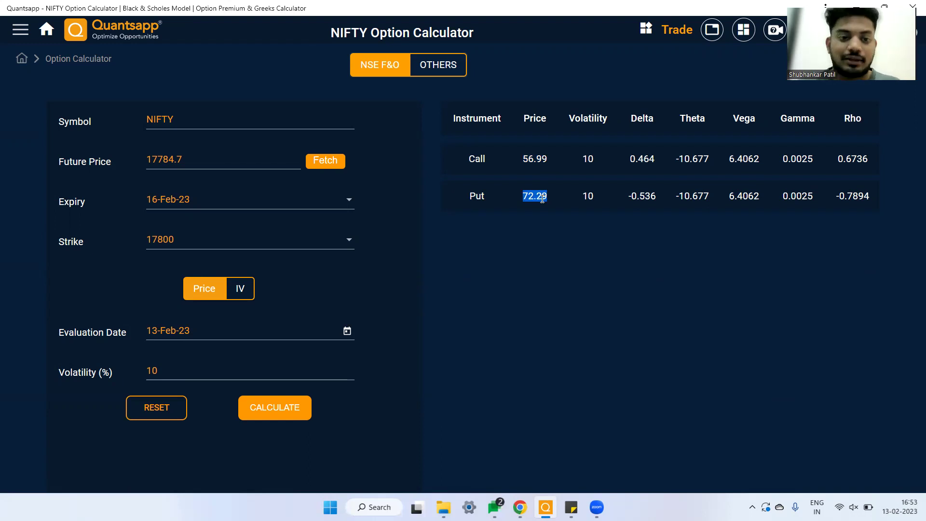
double_click(535, 172)
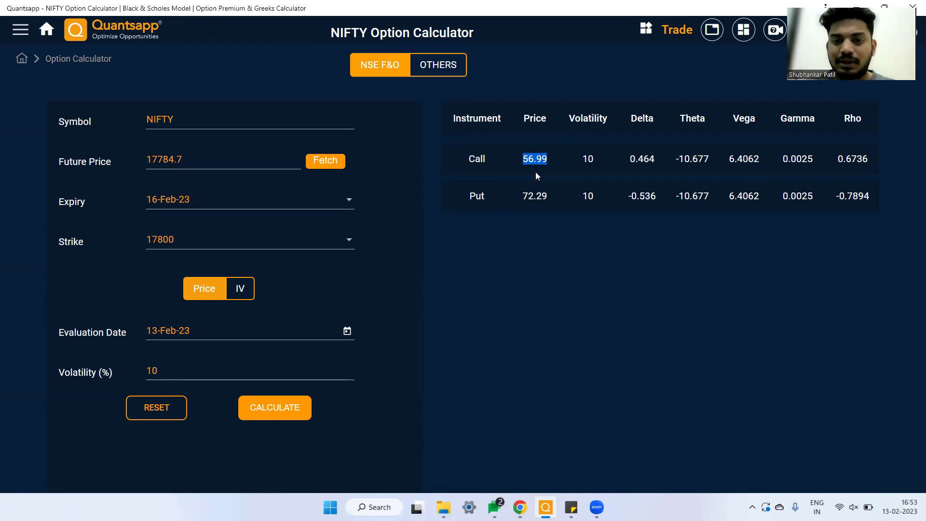
left_click(552, 207)
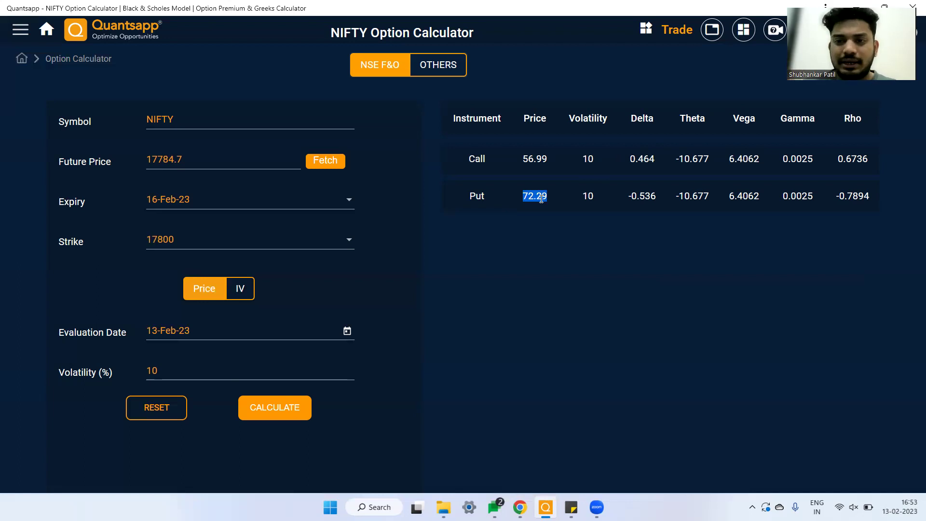
Change the volatility to 11% and recalculate the option prices and Greeks.
left_click(211, 375)
key("BackSpace")
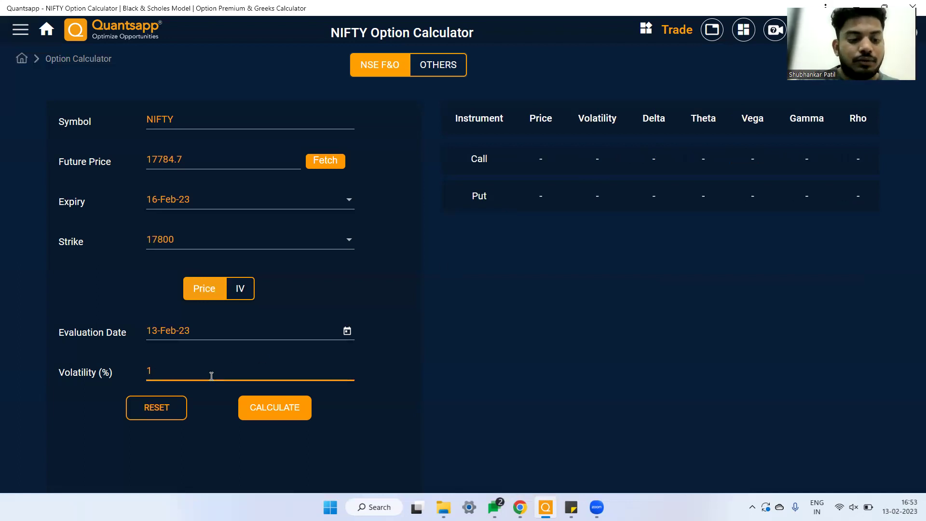
type("1")
left_click(288, 407)
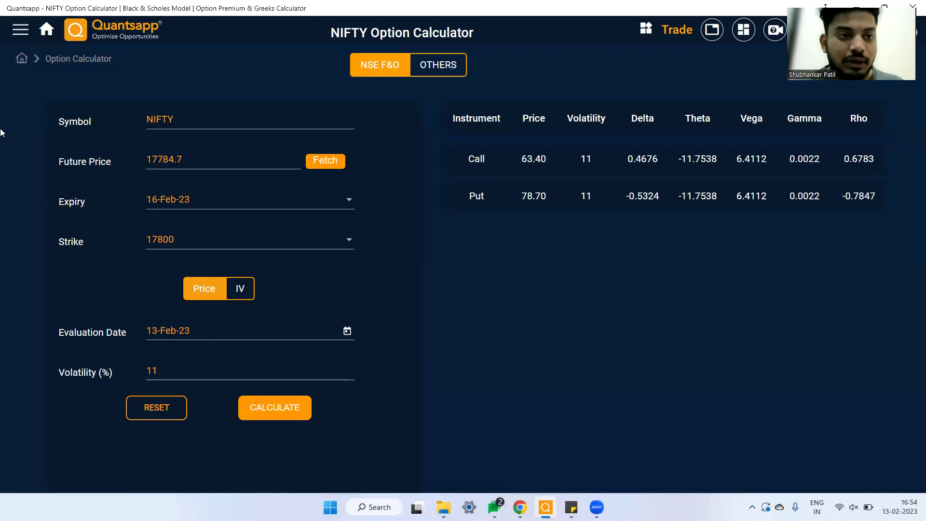
Start a custom strategy in Option Architect by buying 50 NIFTY 16-Feb-23 17800 CE at 78.2.
left_click(47, 29)
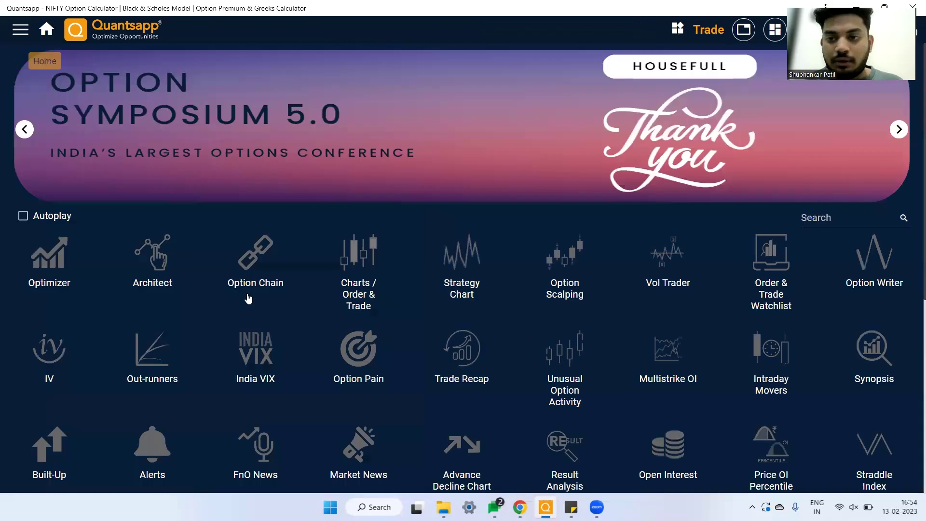
left_click(179, 278)
left_click(221, 296)
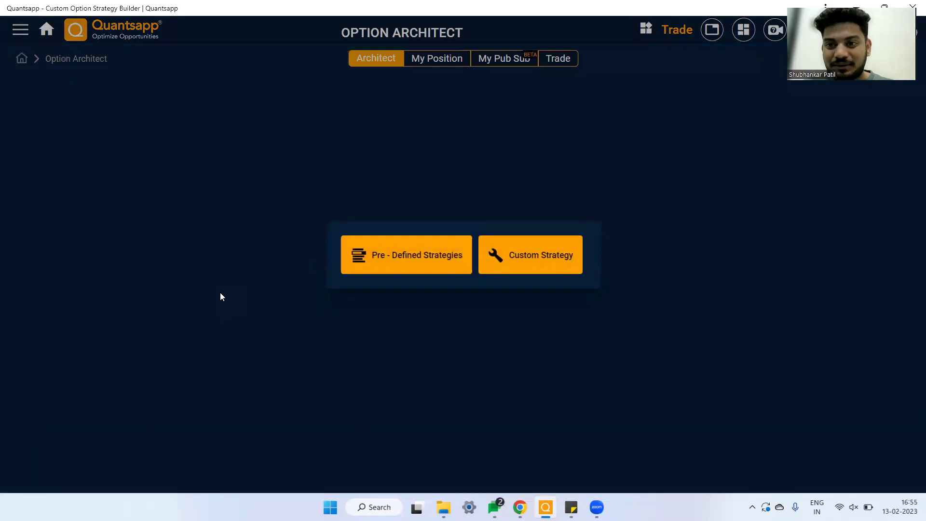
left_click(526, 269)
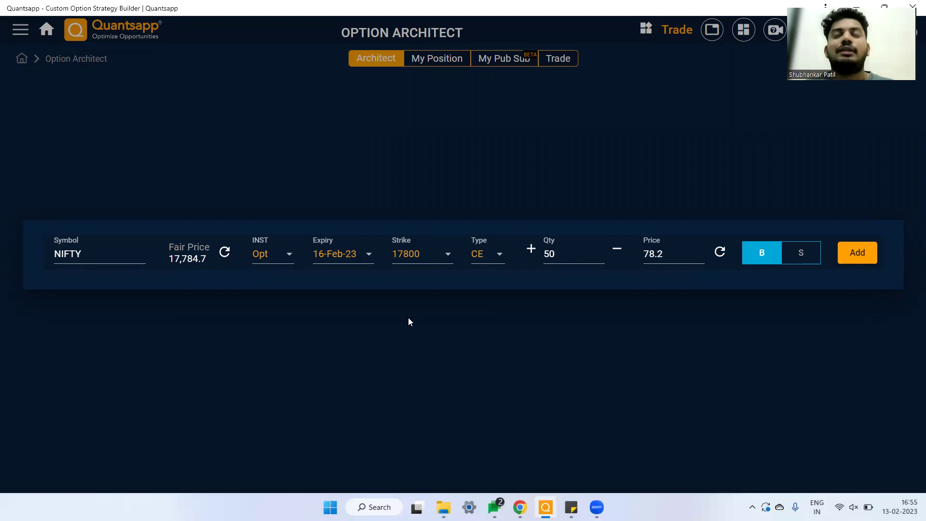
left_click(844, 252)
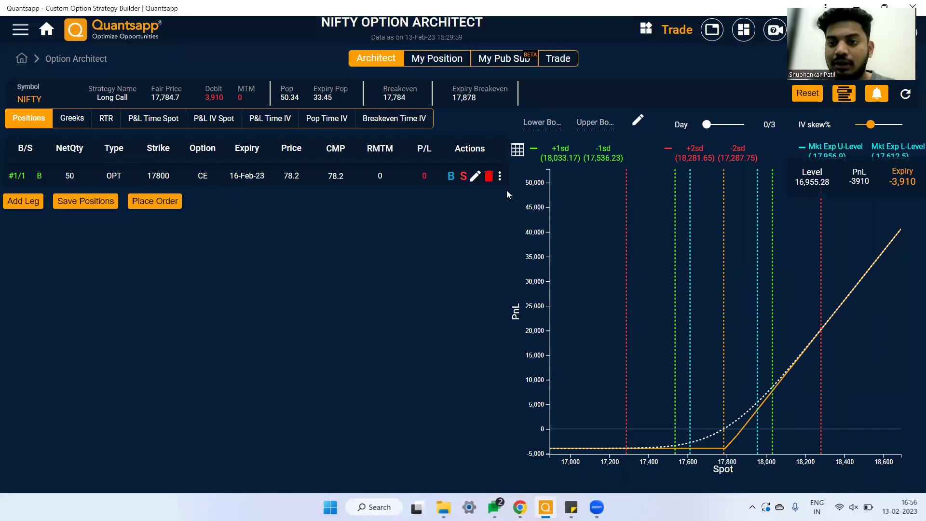
Raise the IV skew of the long call's payoff chart to 105%.
left_click(869, 124)
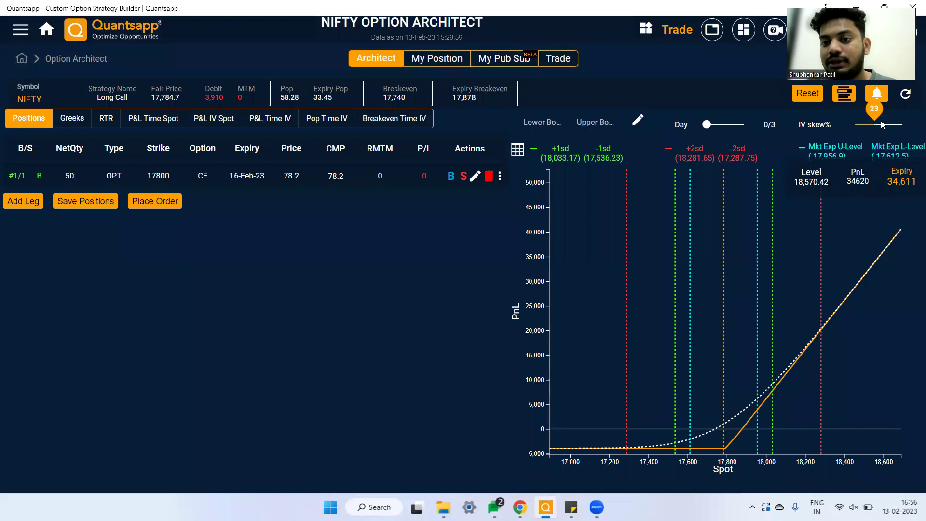
left_click_drag(874, 124, 888, 124)
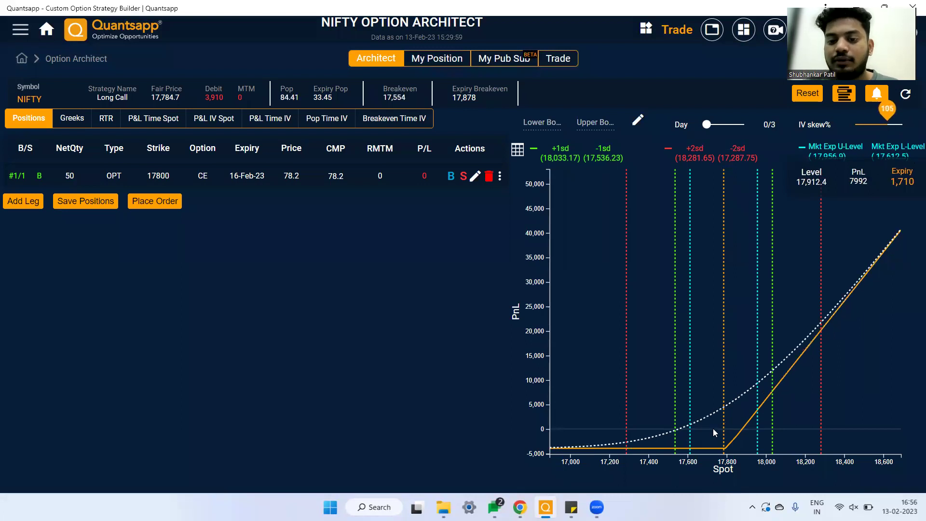
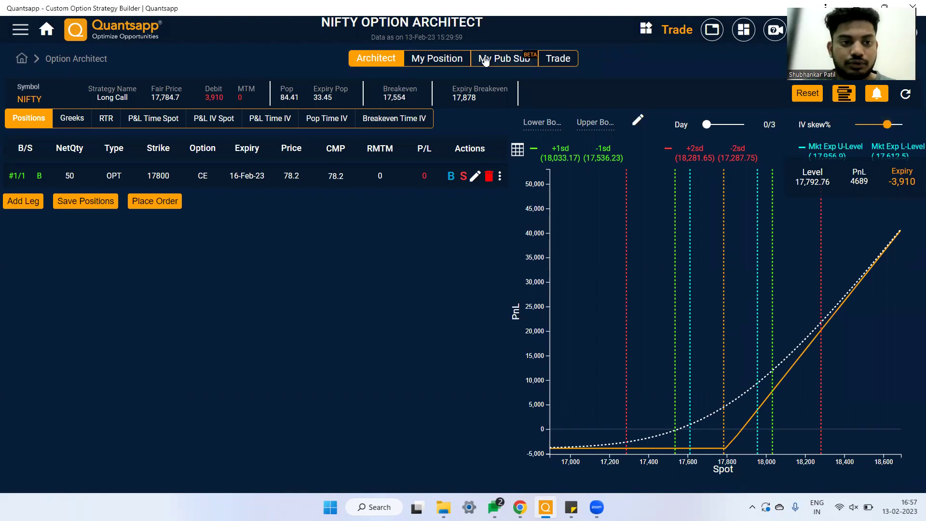
Show the long call's Greeks and examine its total and per-leg vega.
left_click(70, 119)
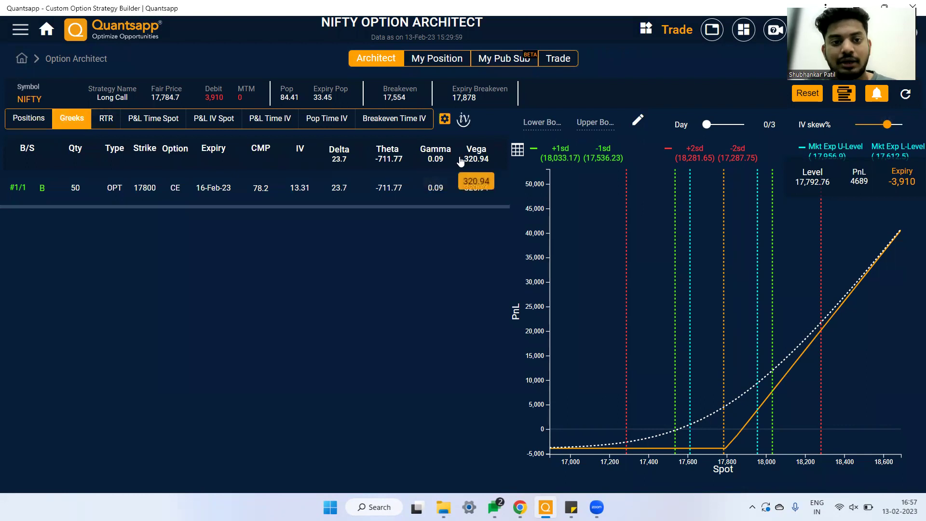
left_click_drag(462, 161, 494, 166)
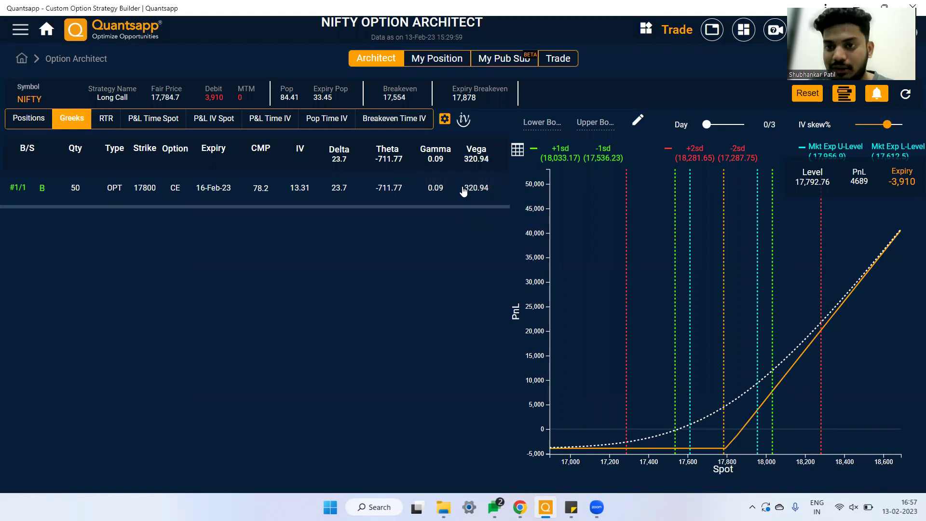
left_click_drag(462, 188, 492, 199)
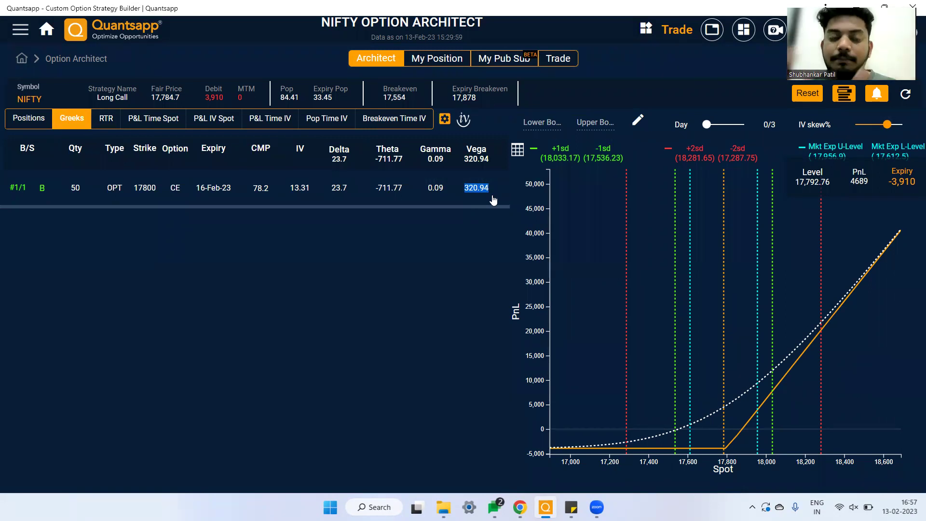
Add a second leg to the long call, buying 50 NIFTY 16-Feb-23 17800 PE, and refresh the strategy.
left_click(33, 120)
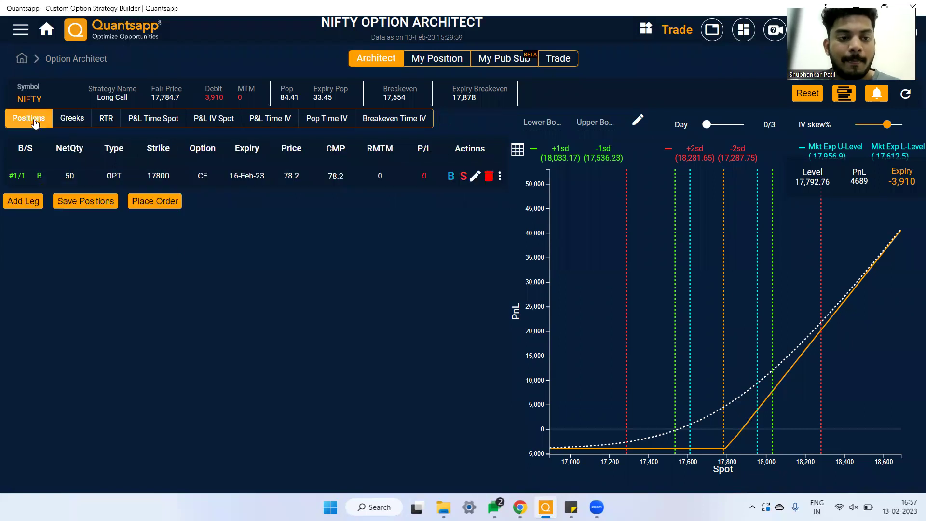
left_click(24, 201)
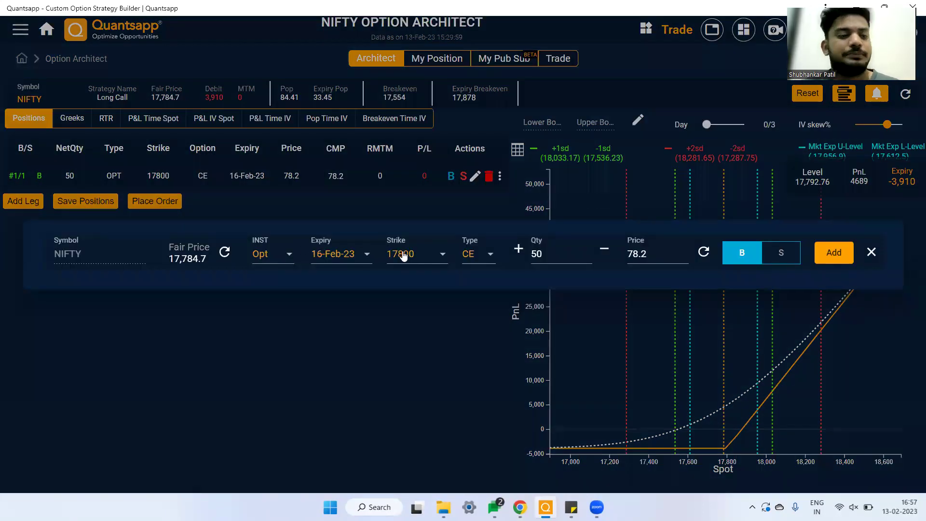
left_click(479, 261)
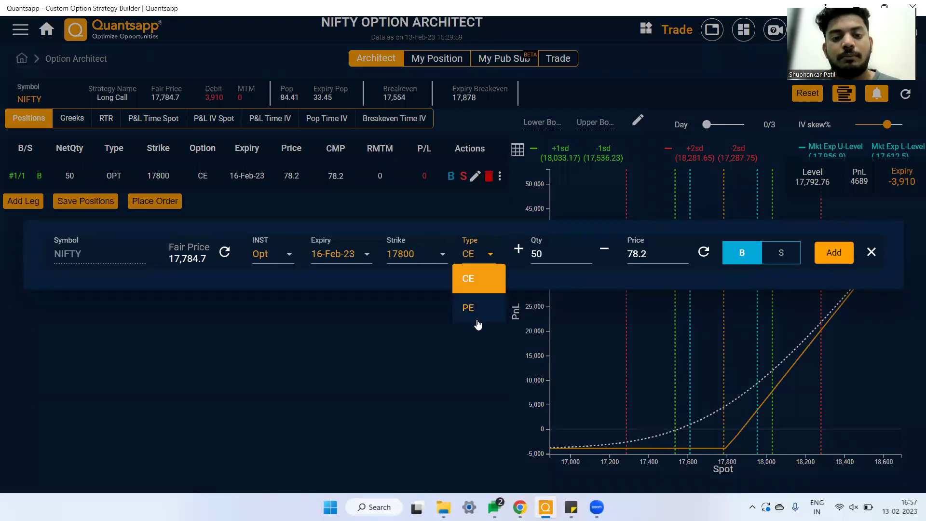
left_click(477, 319)
left_click(831, 260)
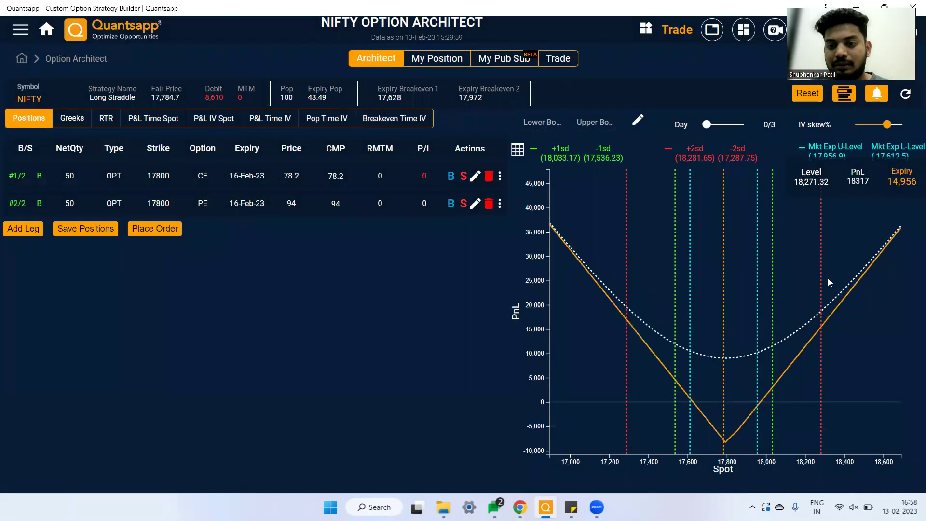
left_click(905, 95)
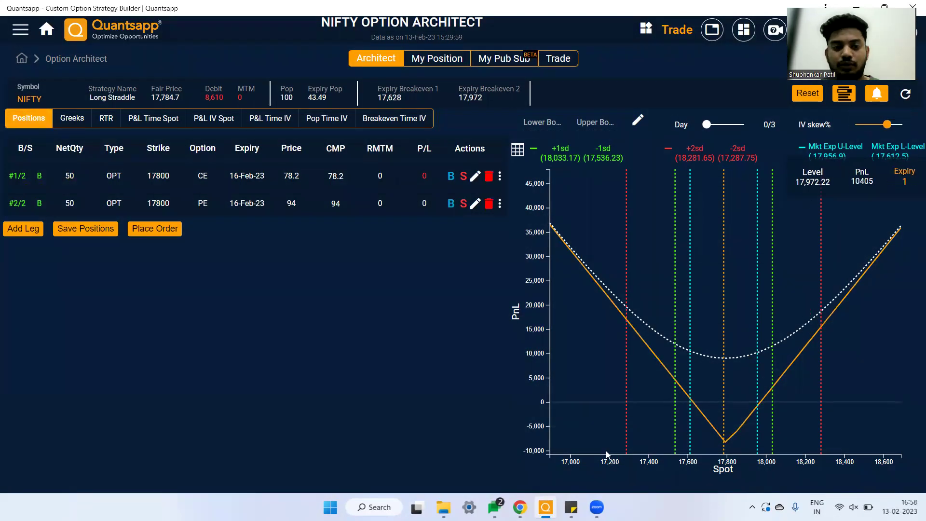
Start a new custom strategy in Option Architect by selling 50 NIFTY 16-Feb-23 17800 CE at 78.2.
left_click(56, 36)
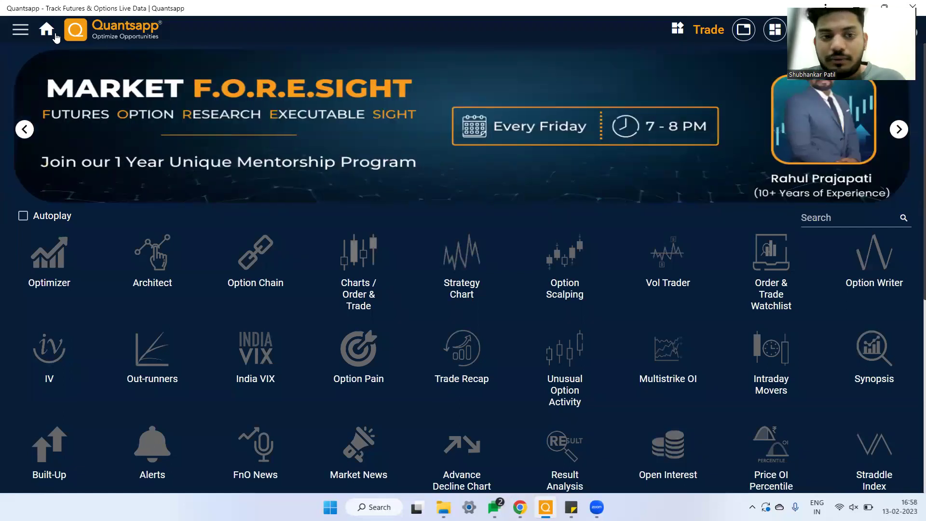
left_click(134, 275)
left_click(205, 331)
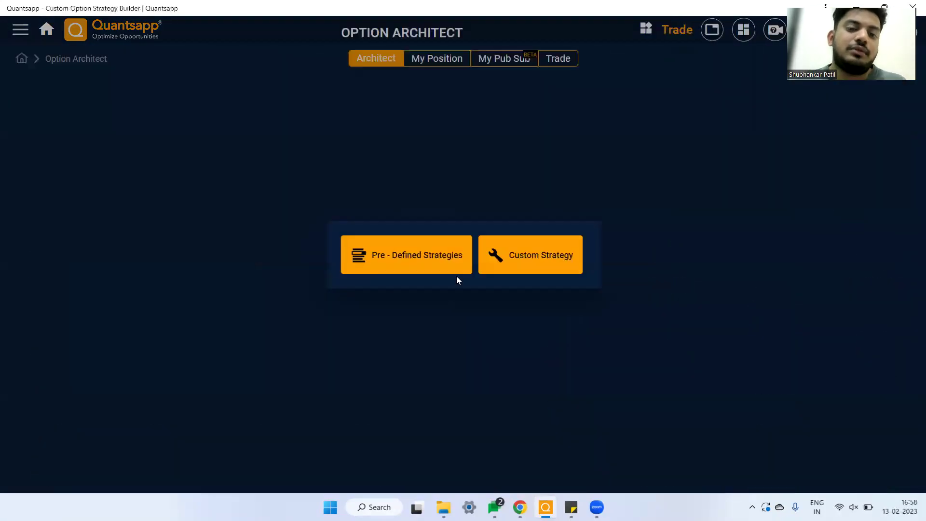
left_click(530, 271)
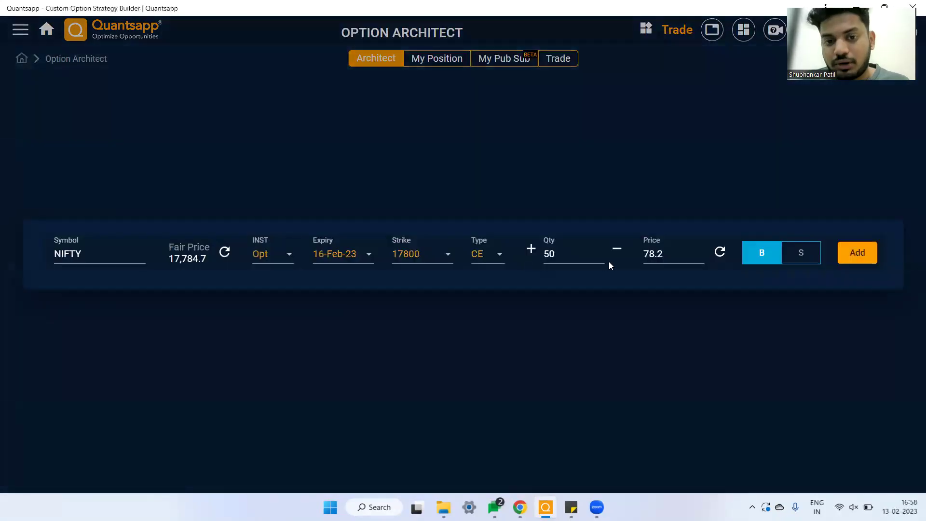
left_click(789, 254)
left_click(863, 265)
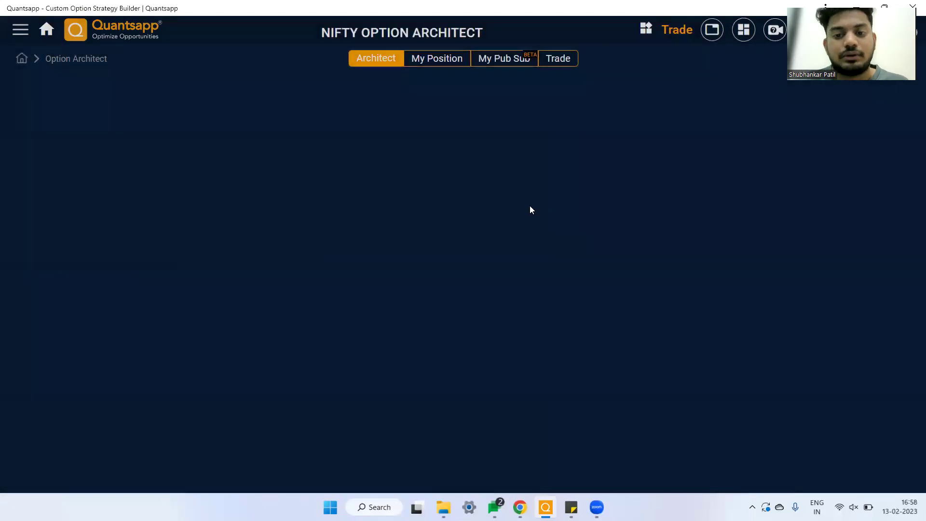
Add a second leg to the short call, selling 50 NIFTY 16-Feb-23 17800 PE.
left_click(35, 202)
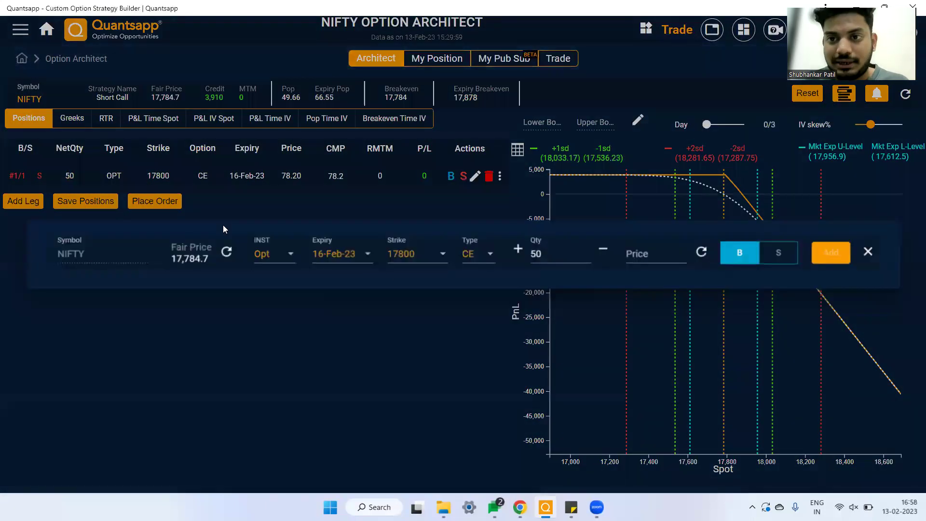
left_click(475, 254)
left_click(472, 310)
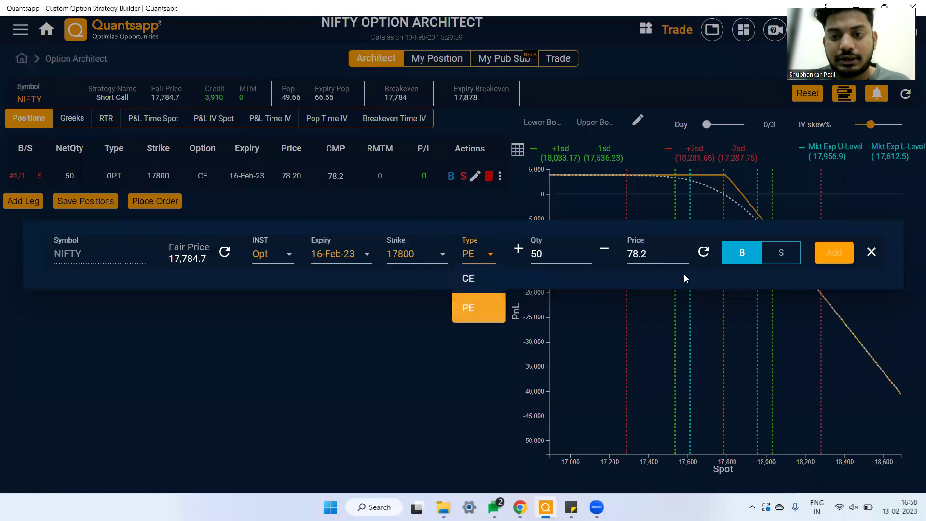
left_click(782, 256)
left_click(825, 264)
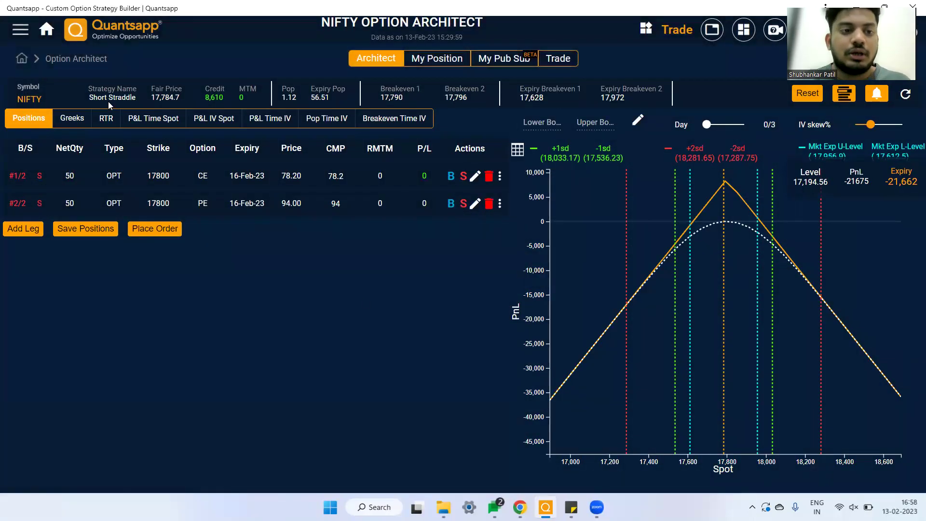
Show the Greeks of the two sold legs and examine the combined vega.
left_click(72, 119)
left_click_drag(461, 160, 492, 162)
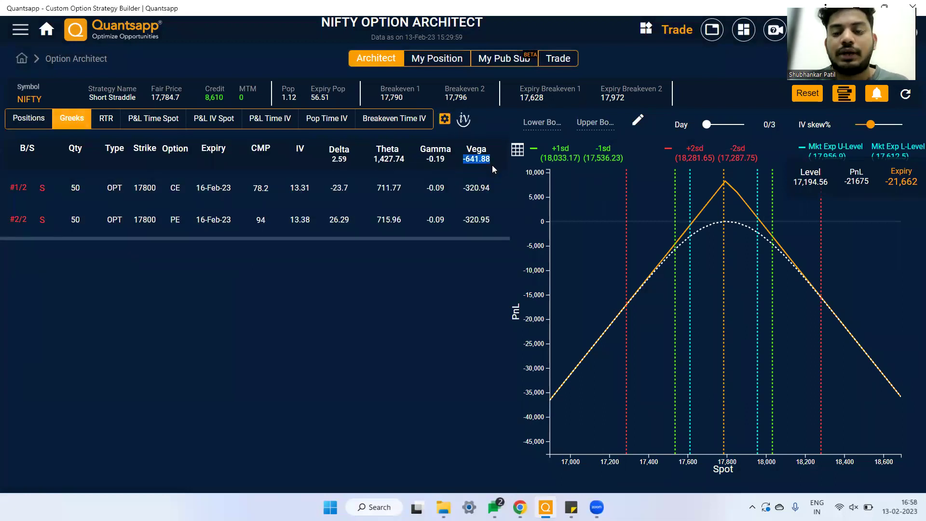
Add a third leg to the short straddle, buying 50 NIFTY 16-Feb-23 18000 CE at 17.8.
left_click(39, 120)
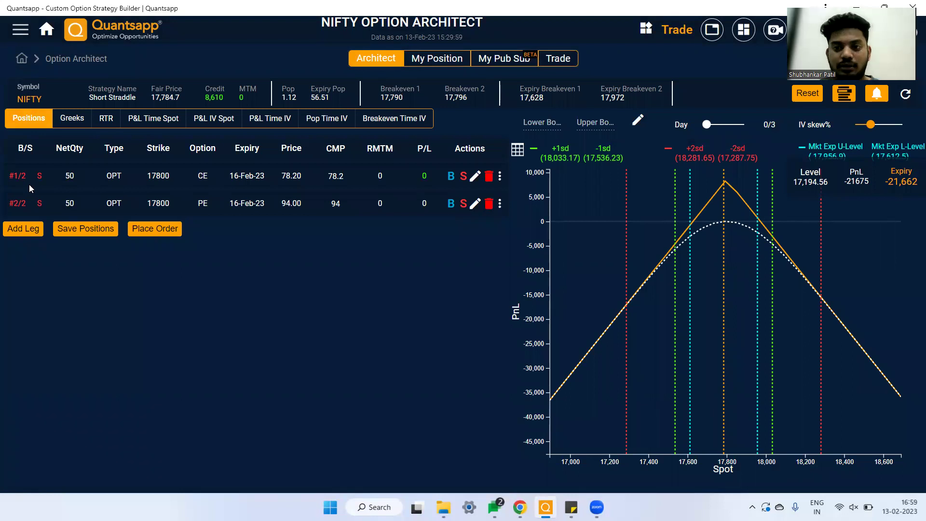
left_click(20, 237)
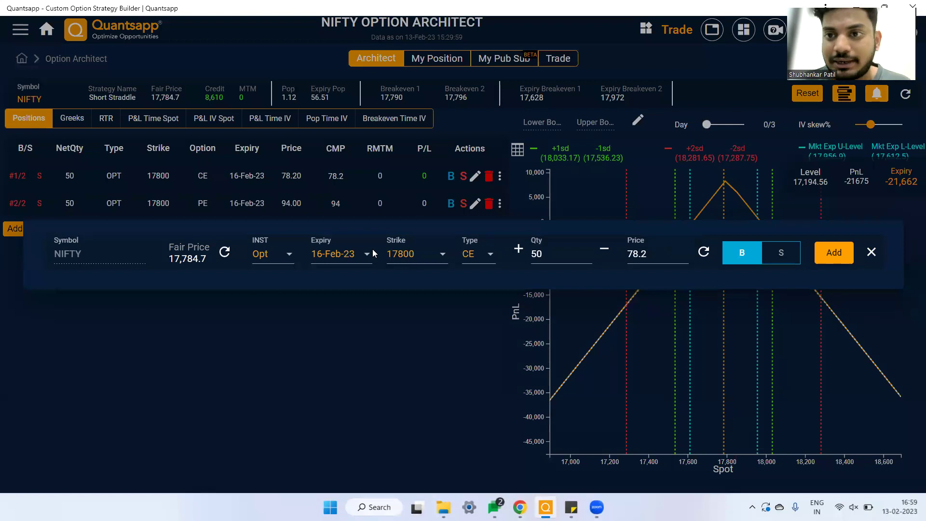
left_click(431, 260)
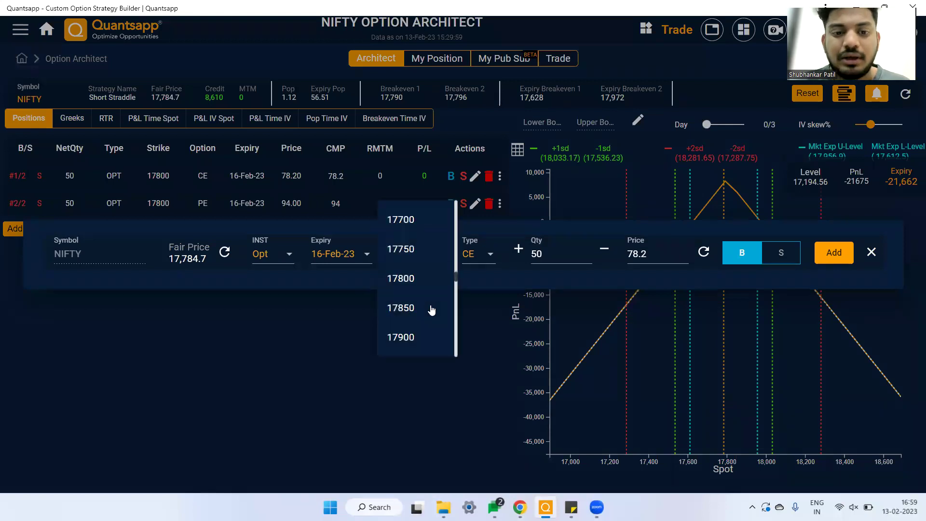
scroll(431, 310, "down", 2)
left_click(431, 319)
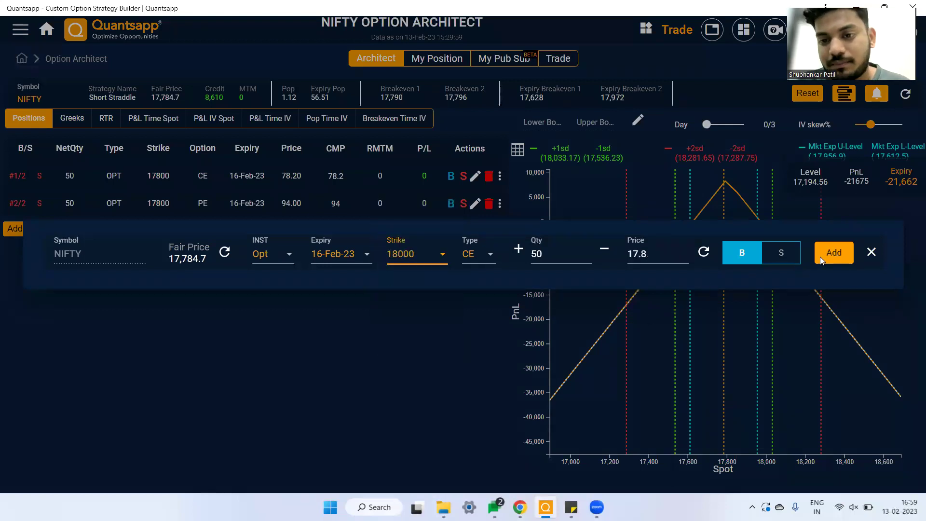
left_click(836, 257)
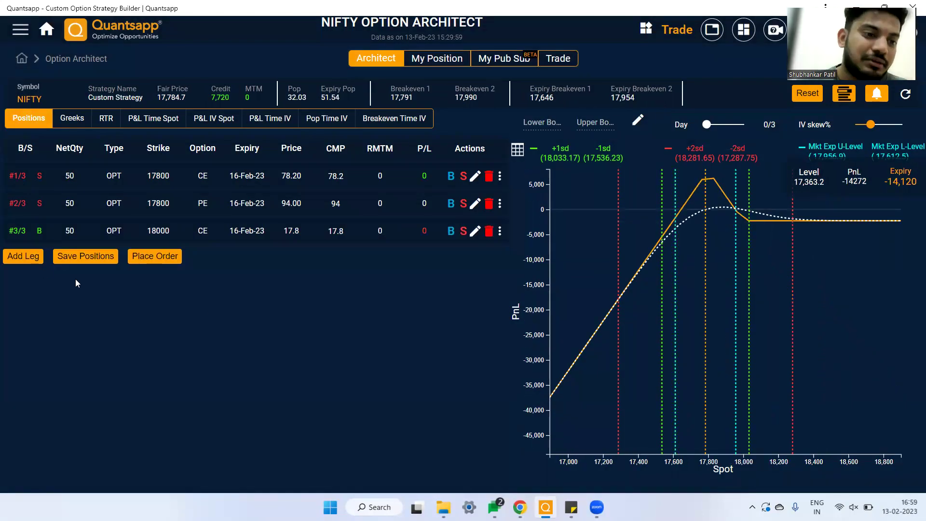
Add a fourth leg to the strategy, buying 50 NIFTY 16-Feb-23 17600 PE at 26.05.
left_click(24, 261)
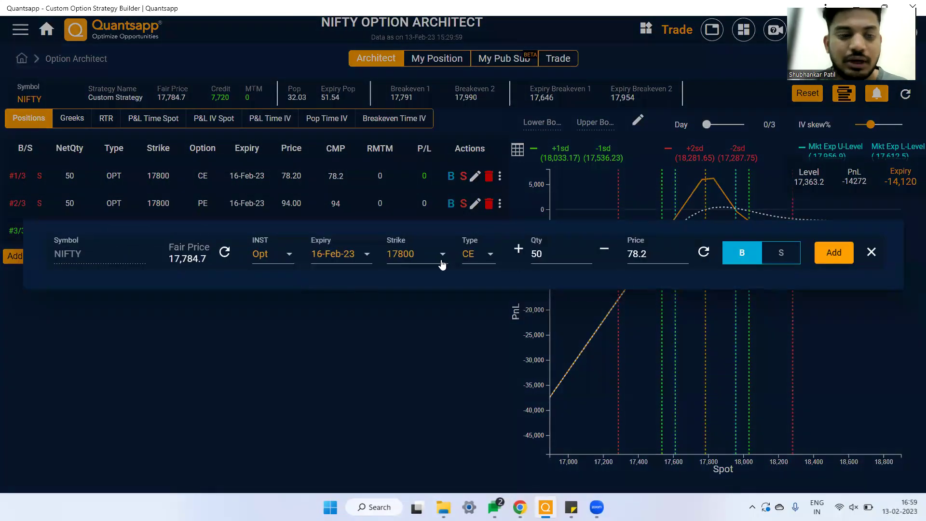
left_click(424, 263)
scroll(426, 277, "up", 3)
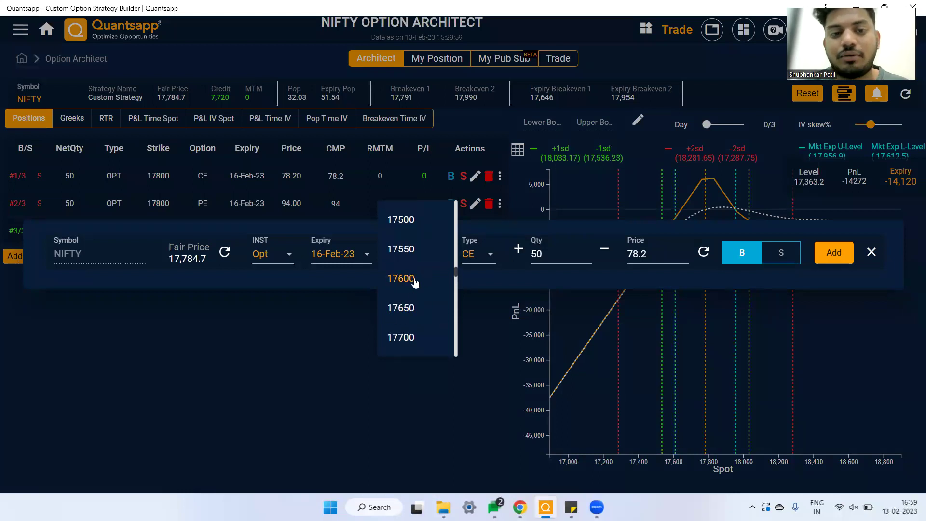
left_click(423, 275)
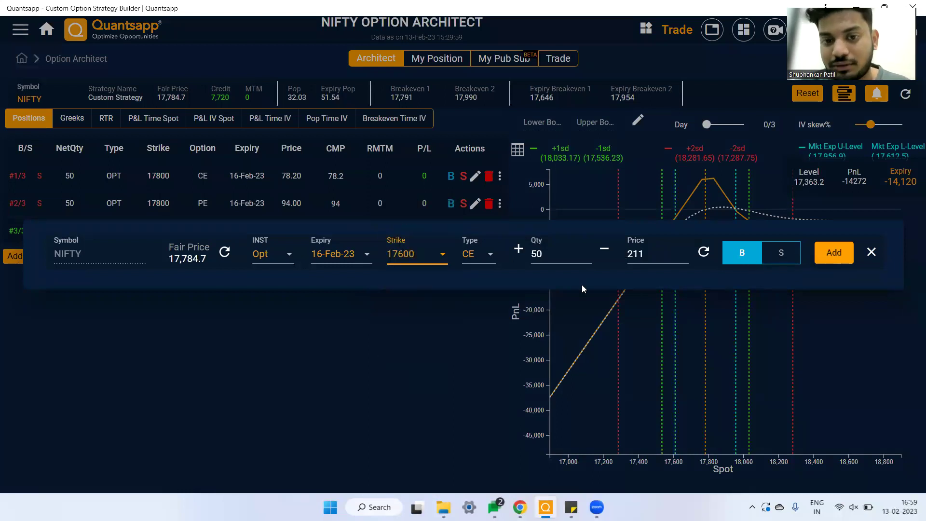
left_click(473, 255)
left_click(470, 308)
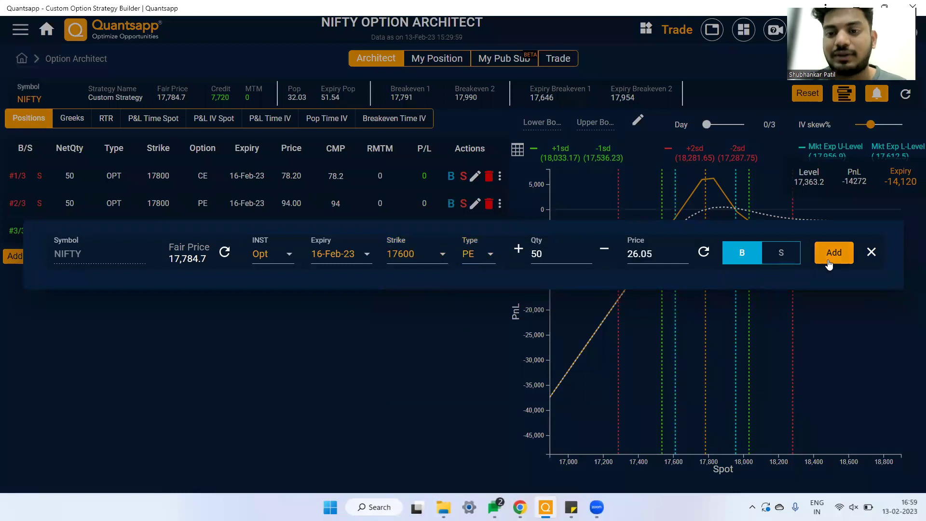
left_click(827, 260)
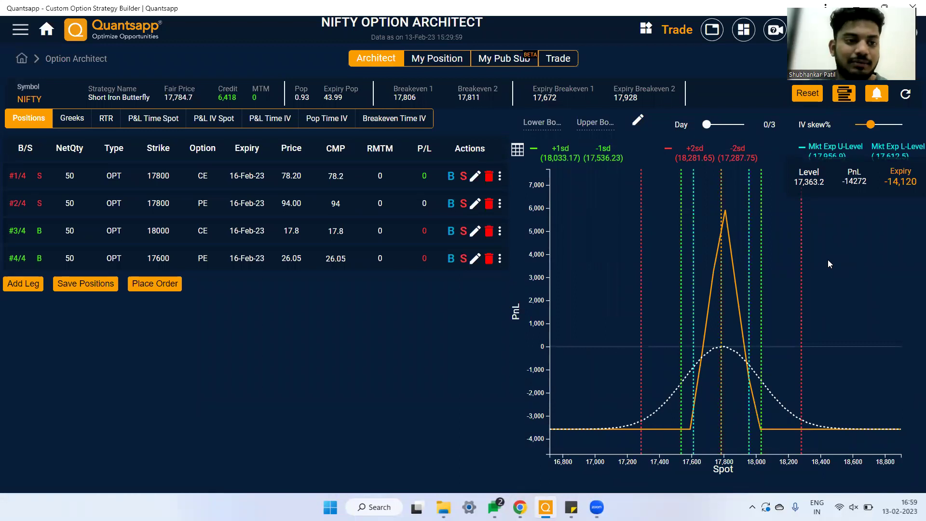
Show the Greeks of all four legs, examine the combined vega and return to the home page.
left_click(72, 118)
left_click_drag(491, 162, 455, 168)
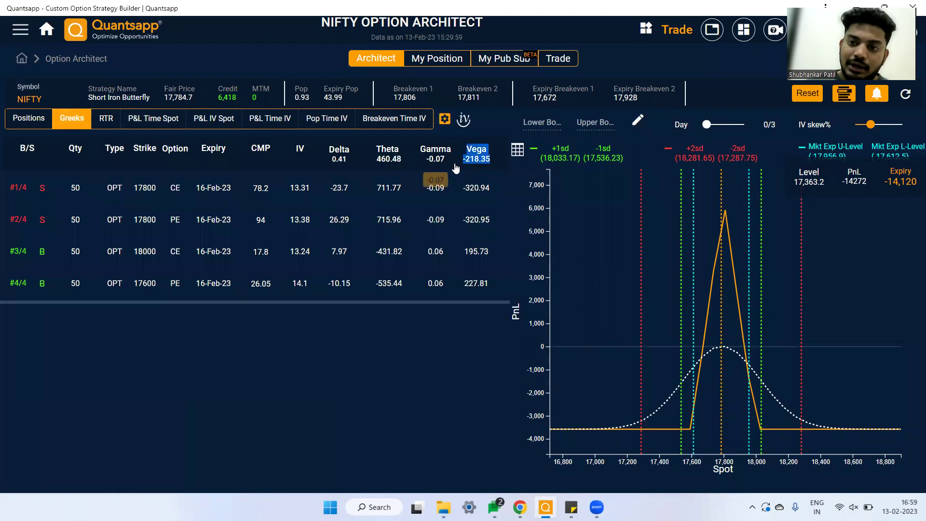
left_click(41, 41)
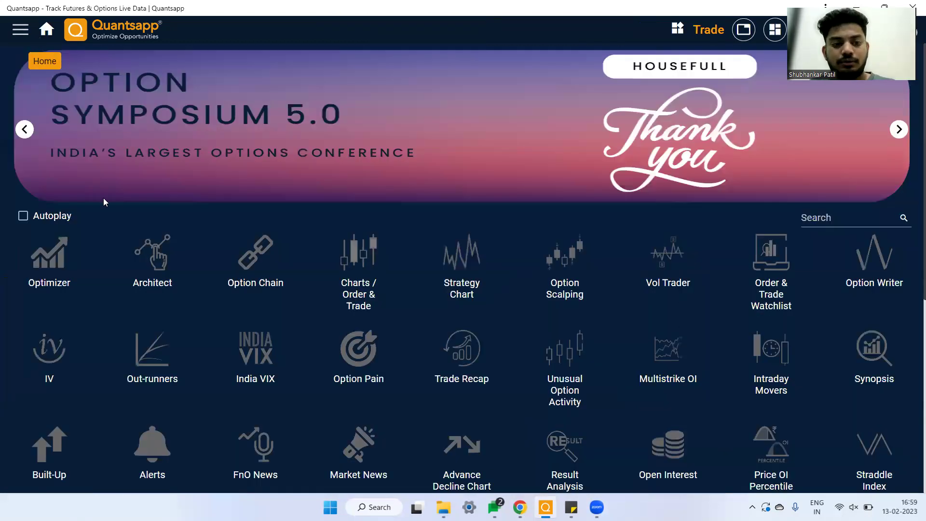
Search the home page tools for "ind" and open India VIX.
left_click(156, 263)
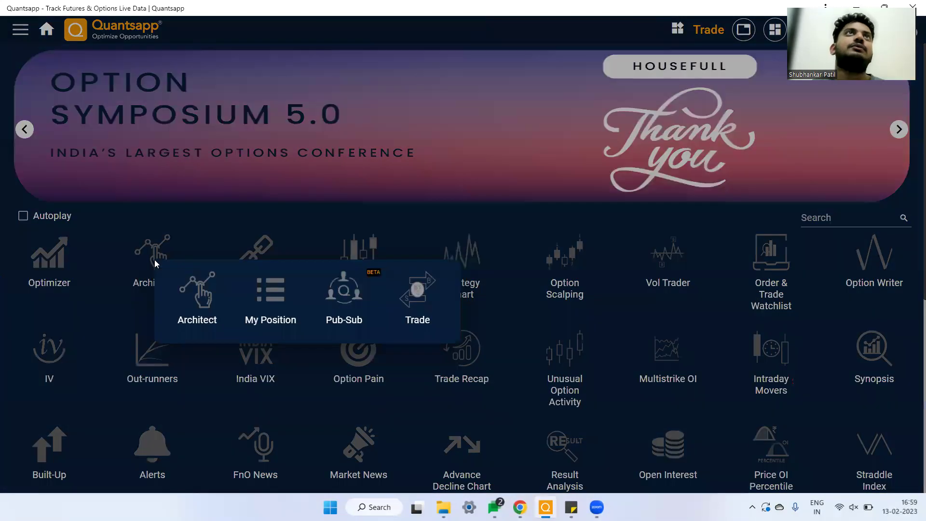
left_click(412, 484)
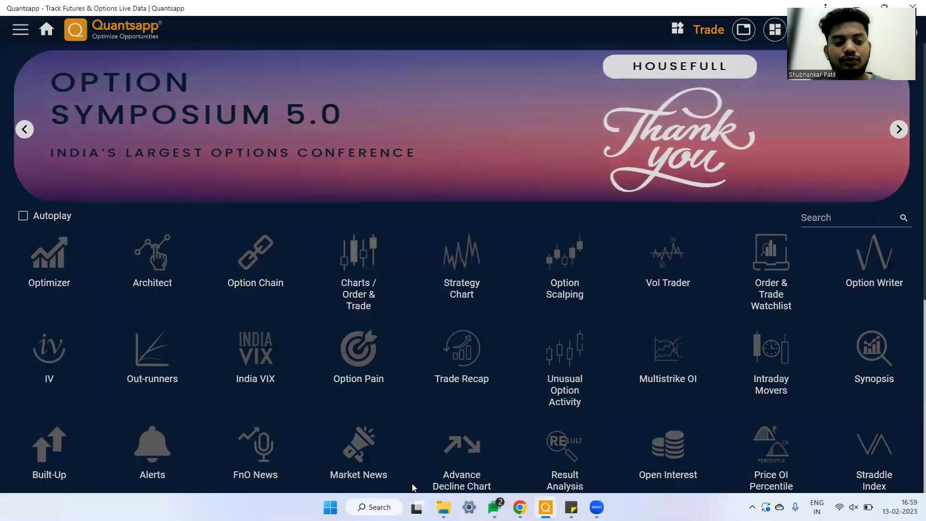
scroll(412, 483, "down", 7)
scroll(520, 202, "up", 5)
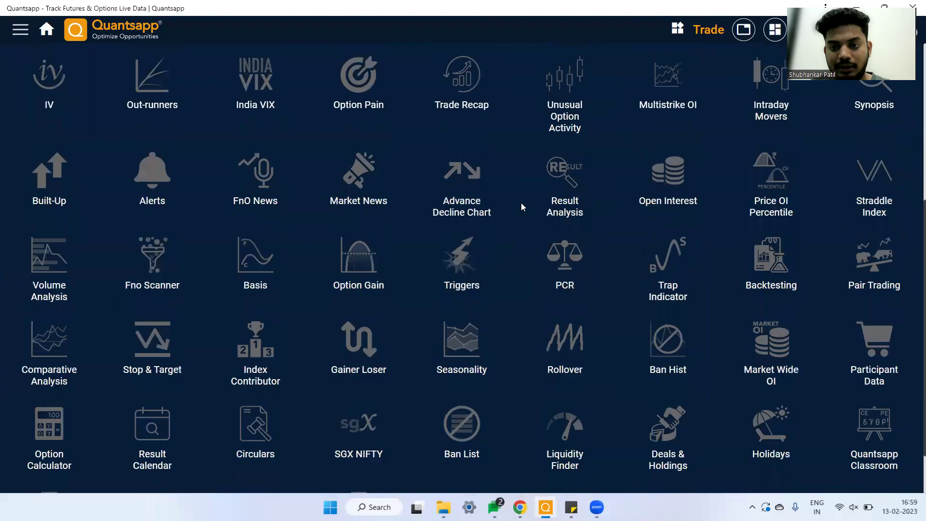
left_click(847, 148)
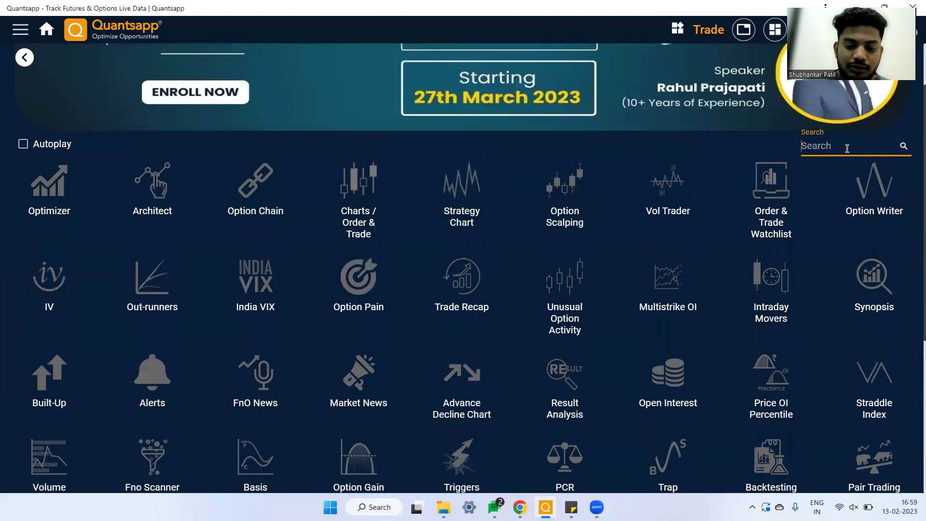
type("in")
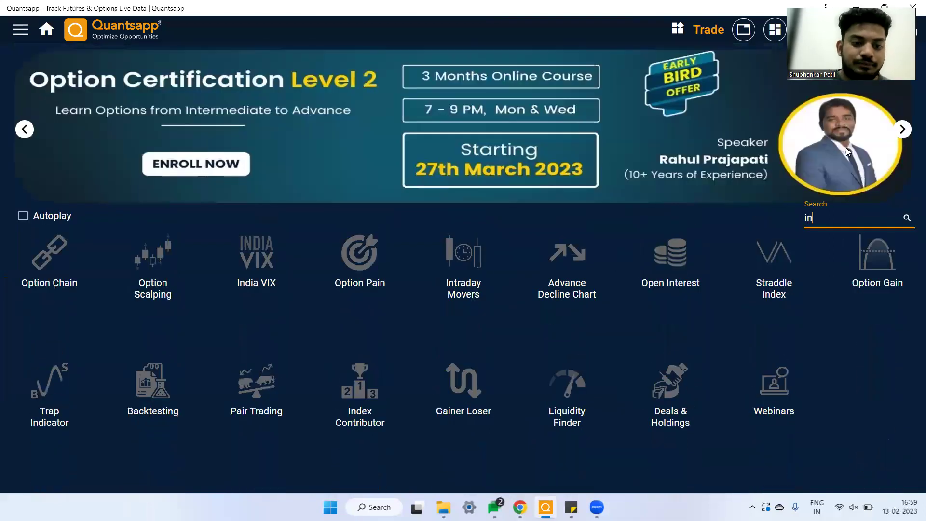
type("d")
left_click(106, 280)
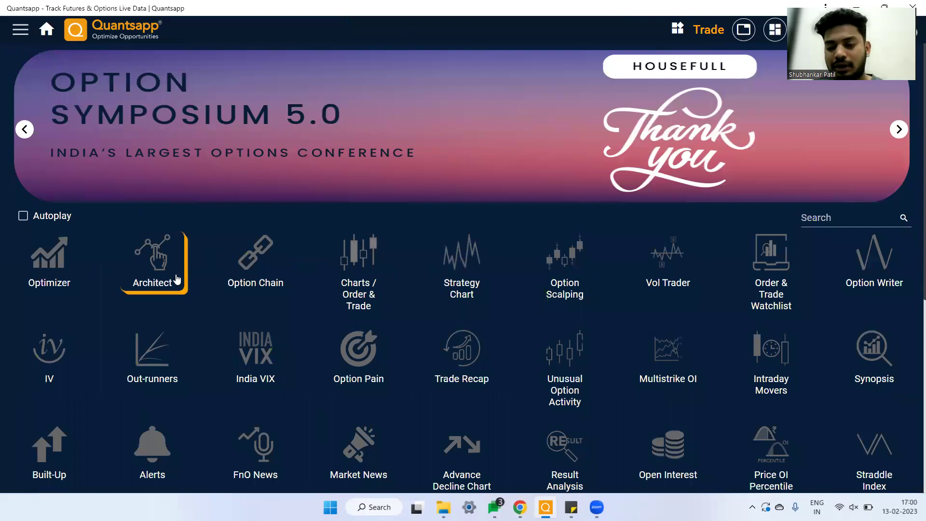
Start a new custom strategy in Architect by selling 50 NIFTY 16-Feb-23 17800 CE at 78.2.
left_click(176, 274)
left_click(234, 321)
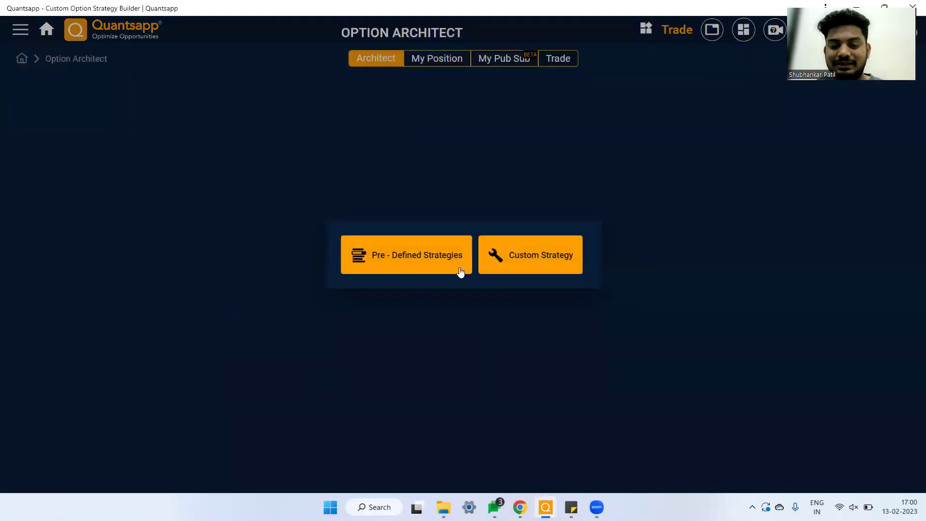
left_click(540, 272)
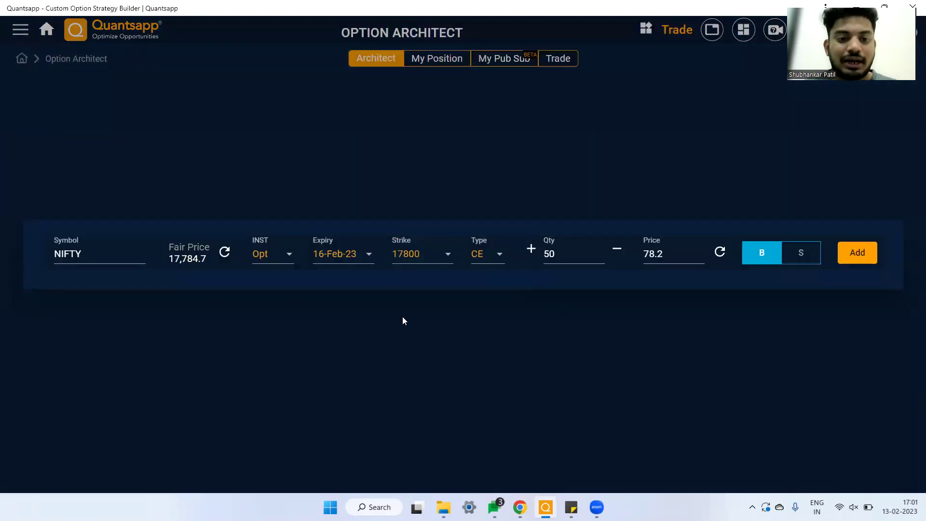
left_click(790, 259)
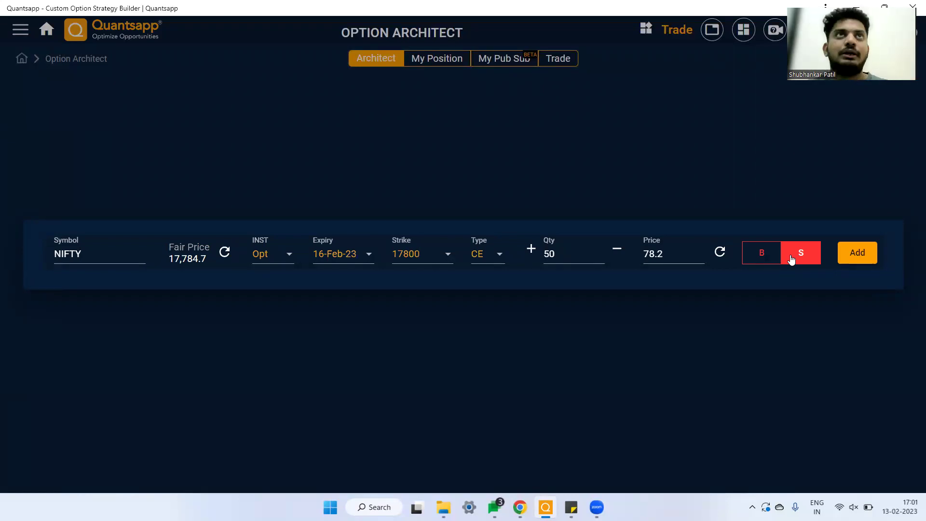
left_click(846, 255)
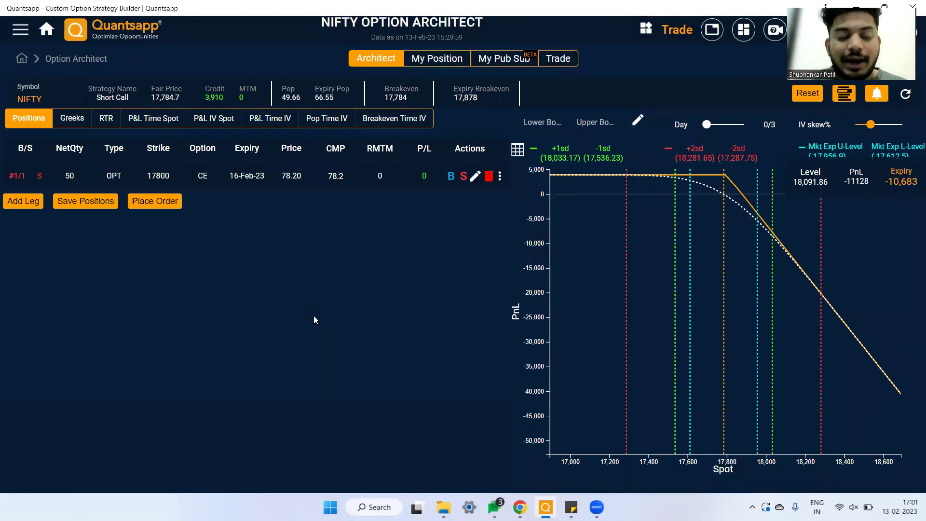
Add a second leg with a later expiry, buying 50 NIFTY 23-Feb-23 17800 CE at 144.9.
left_click(30, 208)
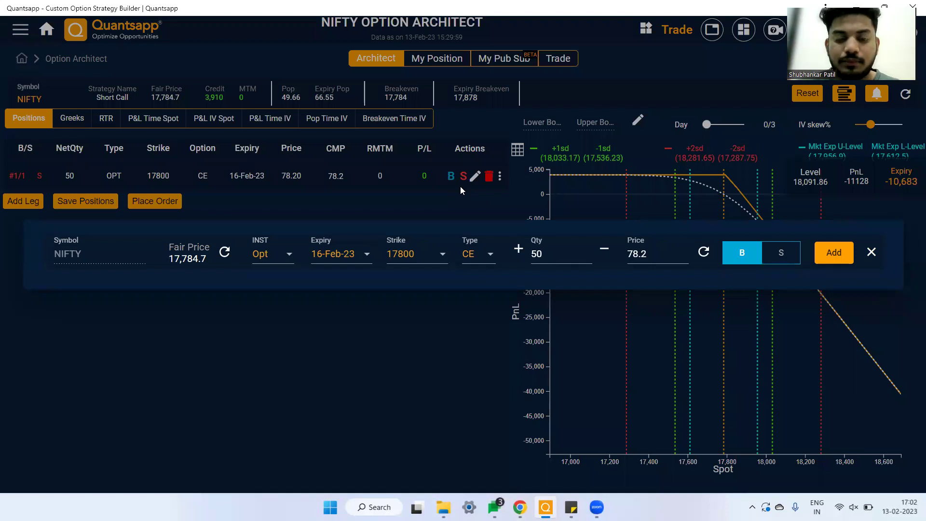
left_click(342, 256)
left_click(341, 309)
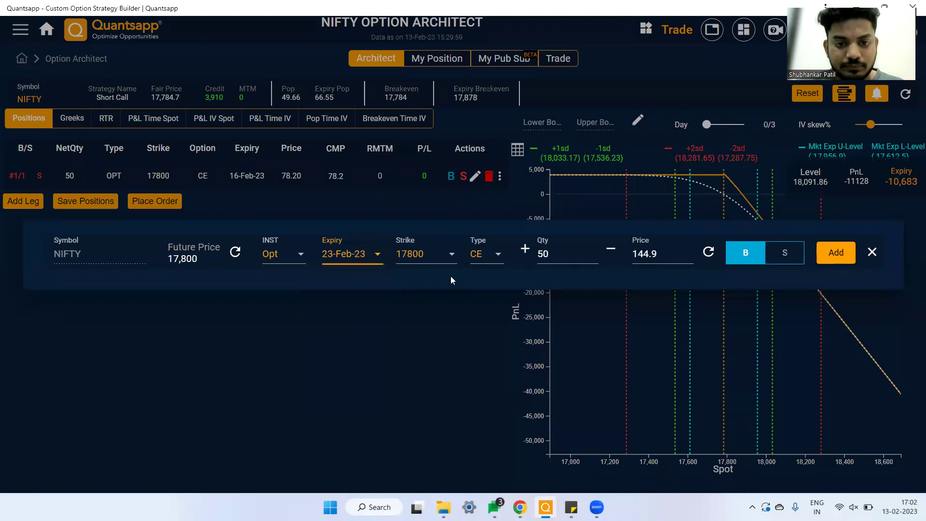
left_click(842, 254)
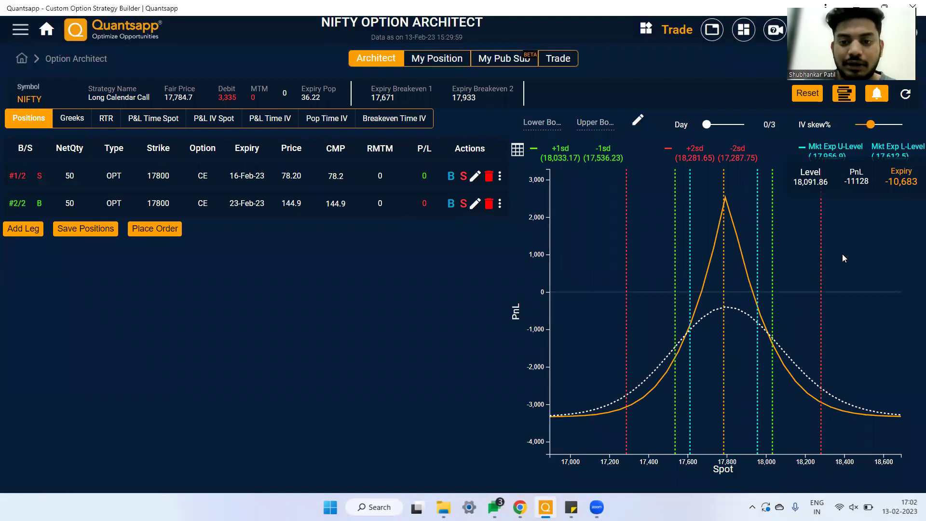
Show the Greeks of the two calendar spread legs, examine the net vega and return to the home page.
left_click(81, 127)
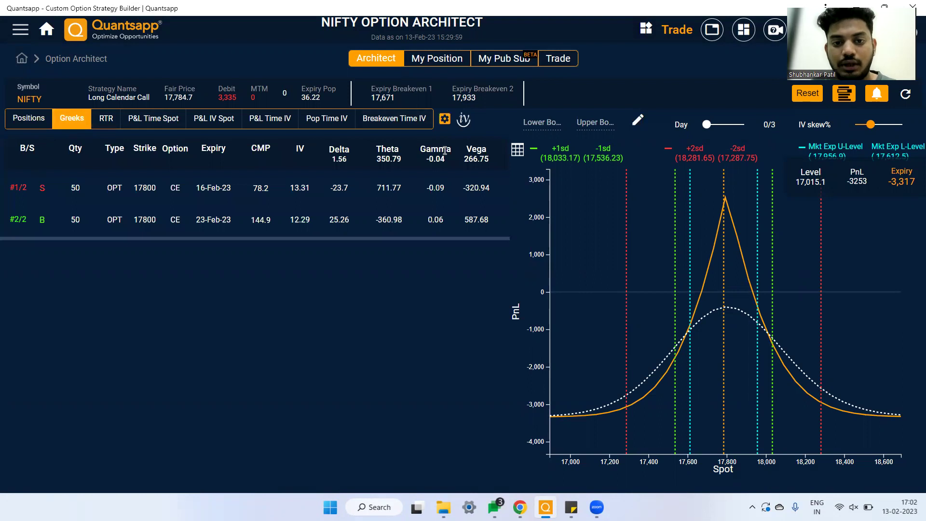
left_click_drag(485, 165, 526, 183)
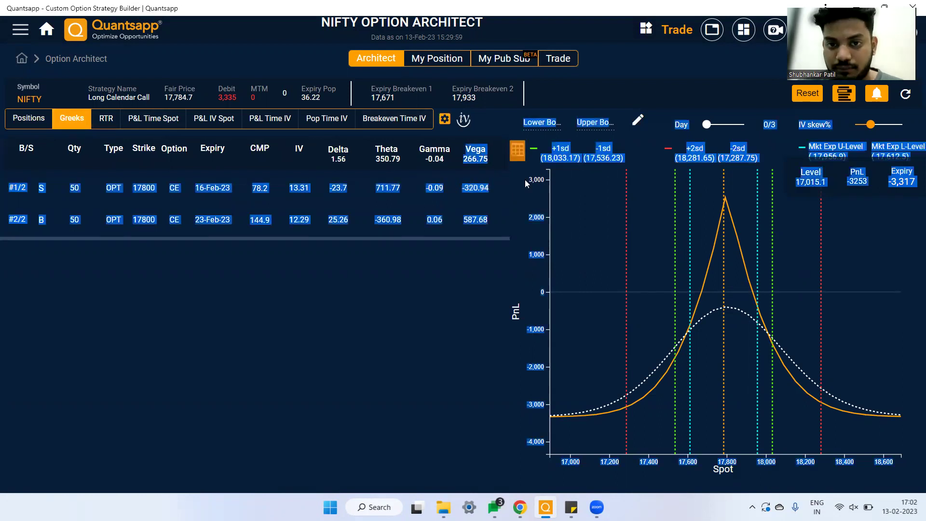
left_click(476, 180)
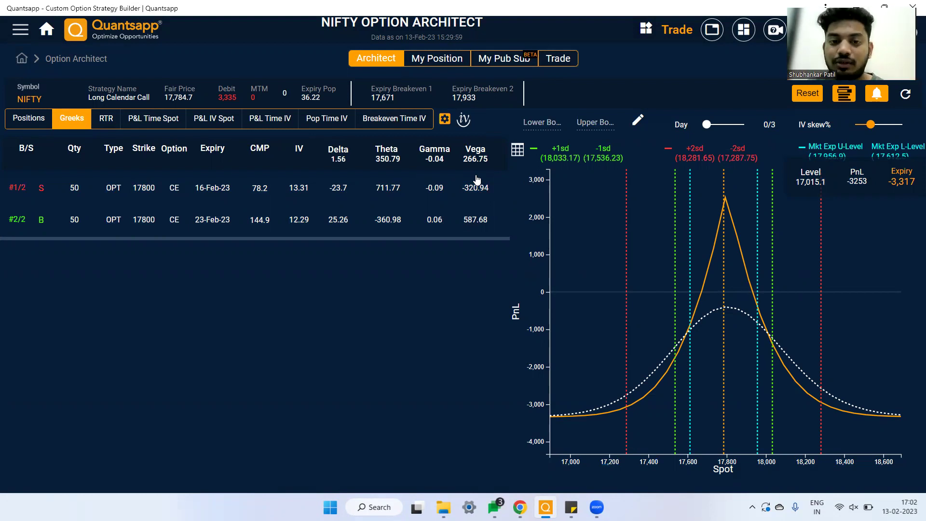
mouse_move(476, 168)
left_mouse_down()
mouse_move(482, 220)
mouse_move(483, 163)
left_mouse_up()
double_click(483, 163)
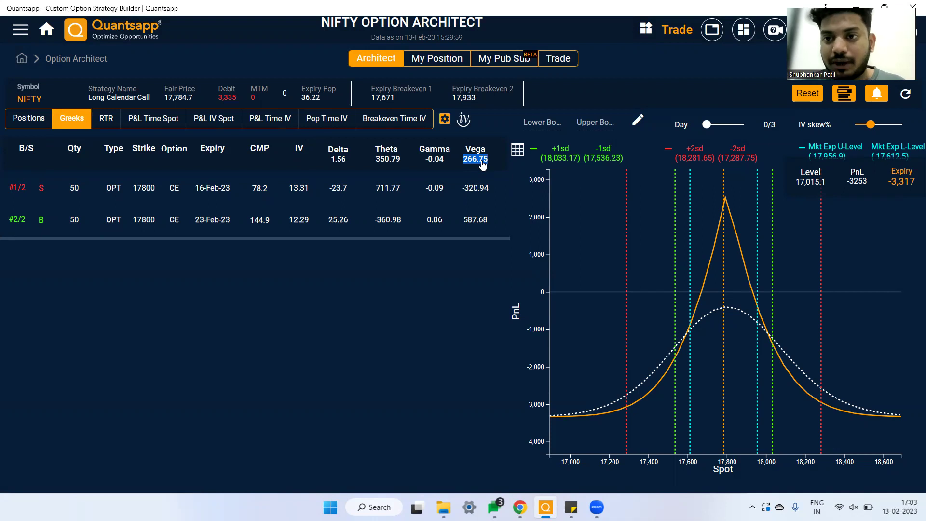
left_click(44, 30)
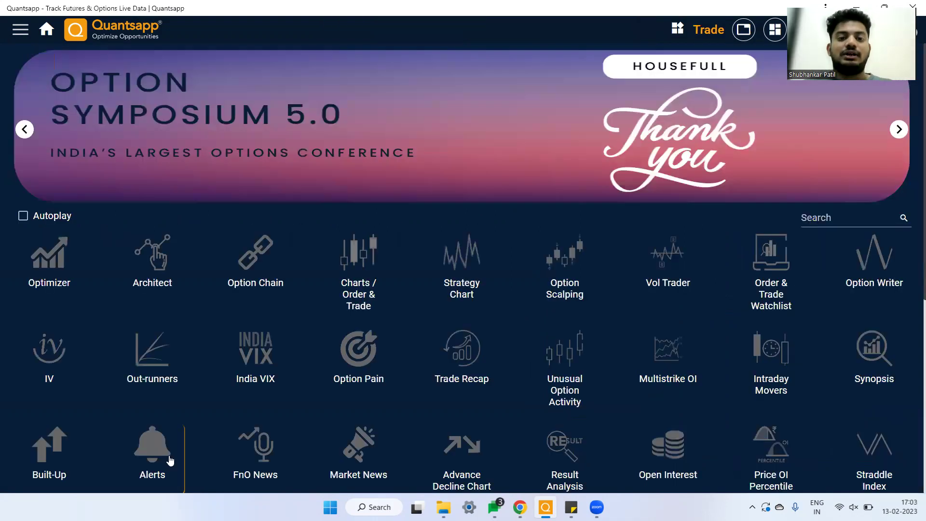